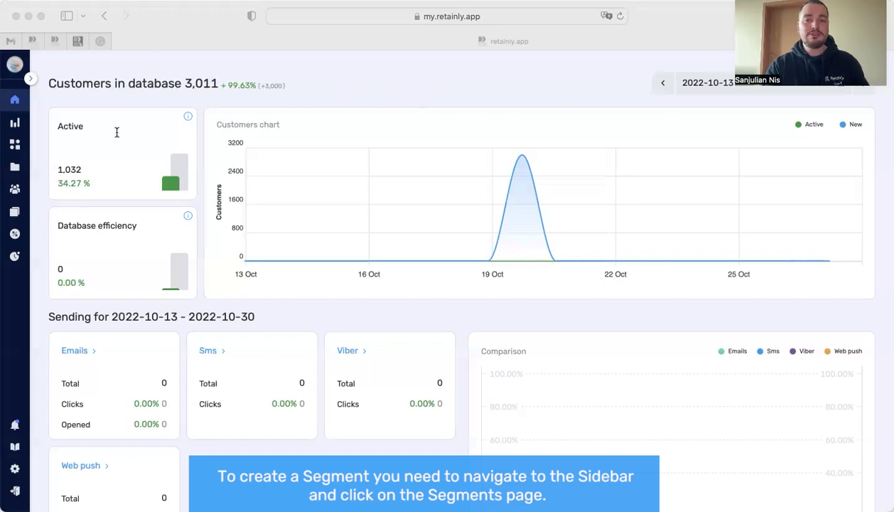
# Open the list of segments from the expanded sidebar and start creating a new segment.
pyautogui.click(32, 85)
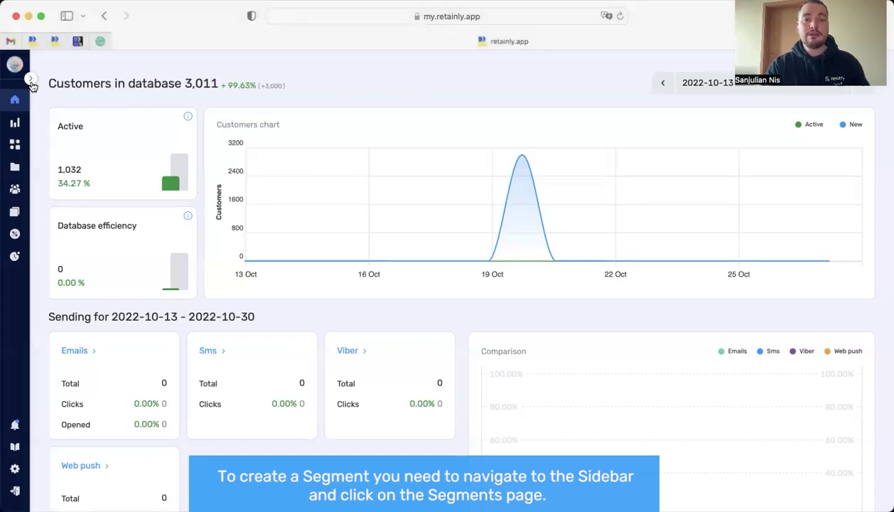
pyautogui.click(31, 82)
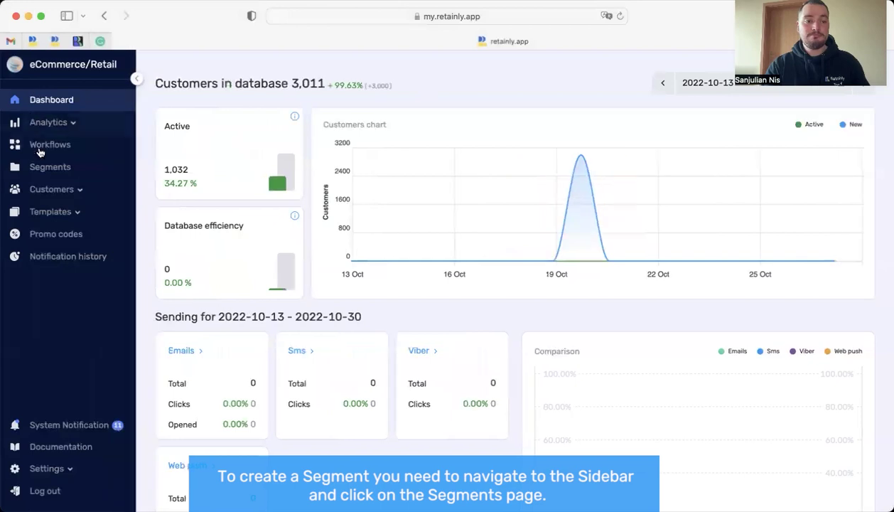
pyautogui.click(51, 171)
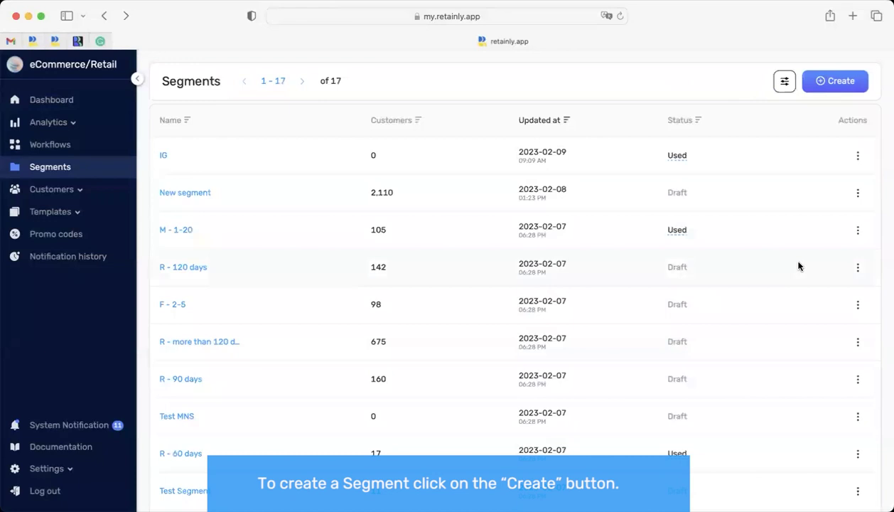
pyautogui.click(843, 84)
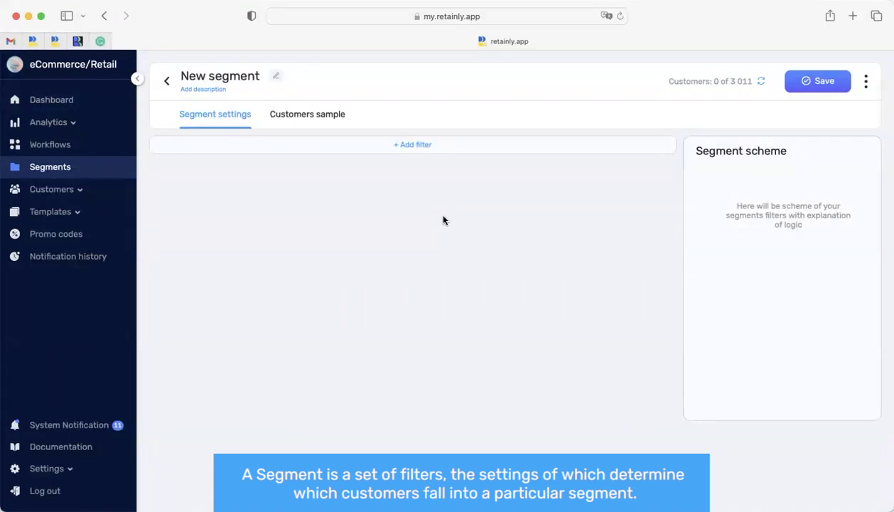
pyautogui.click(445, 150)
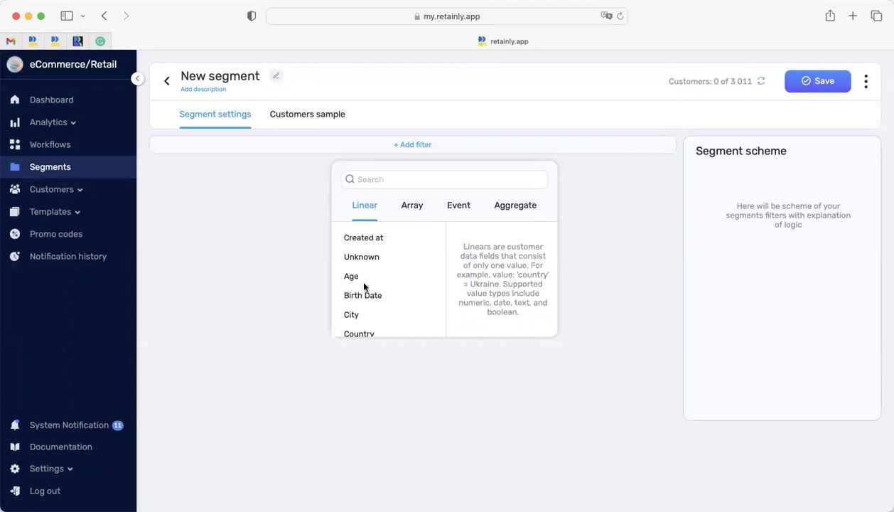
pyautogui.click(351, 316)
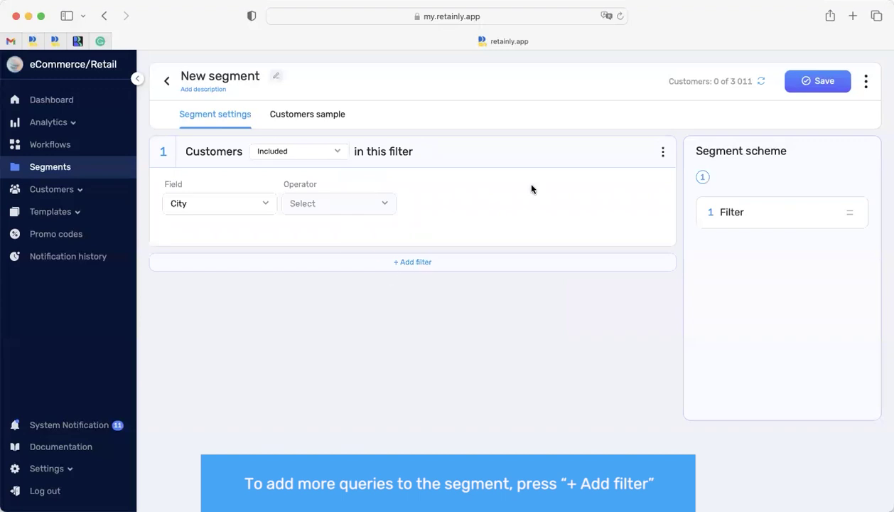
pyautogui.click(663, 152)
pyautogui.click(637, 195)
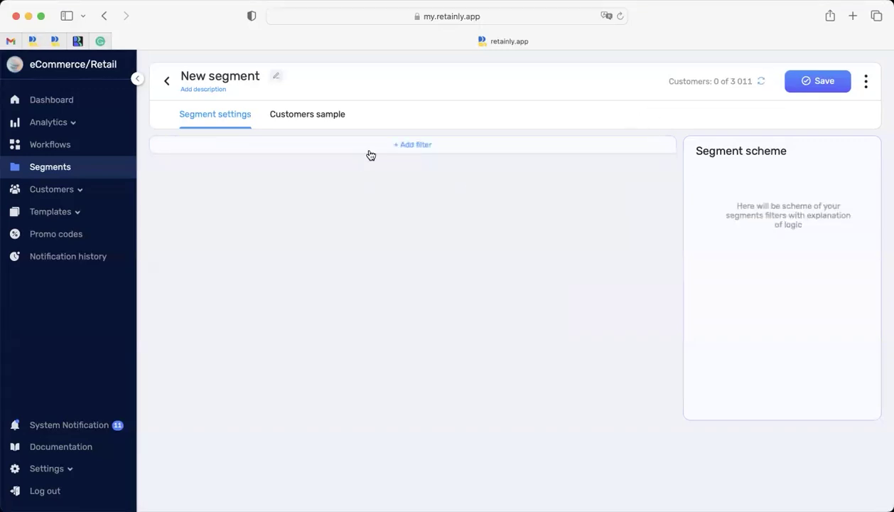
# Add a linear filter that includes customers whose City equals Helsinki.
pyautogui.click(400, 144)
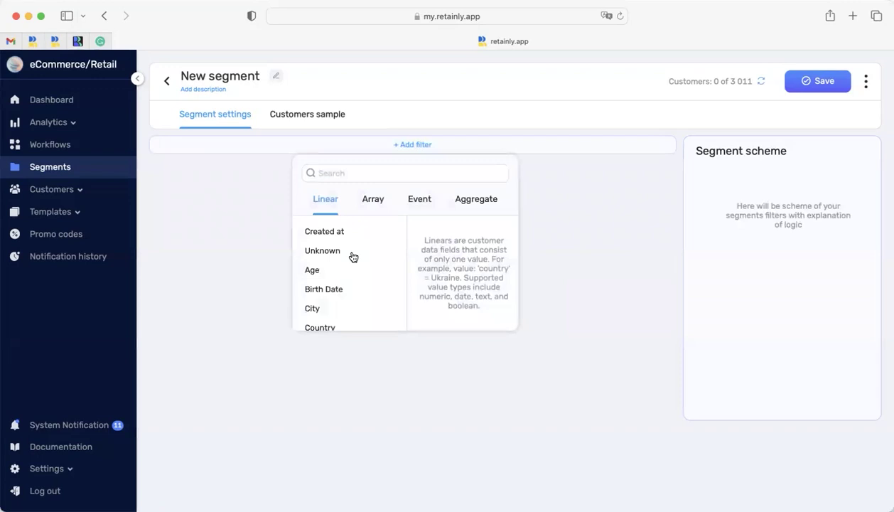
pyautogui.click(313, 310)
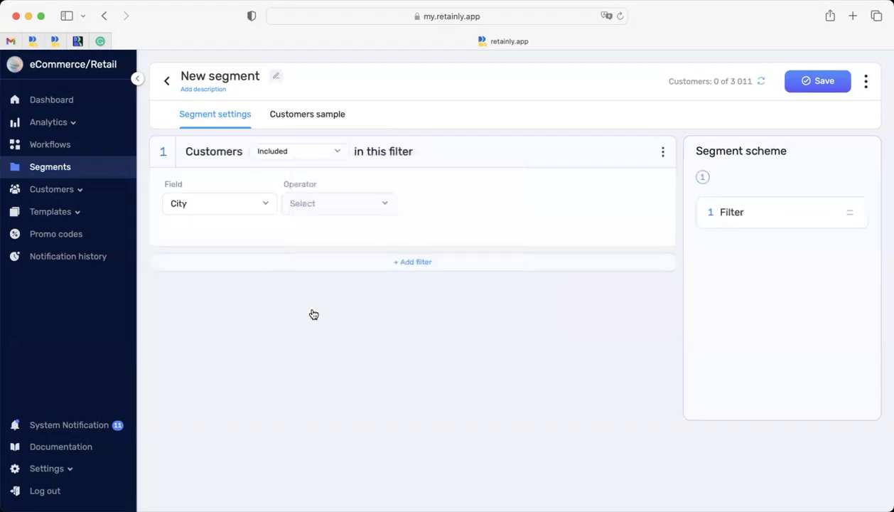
pyautogui.click(384, 205)
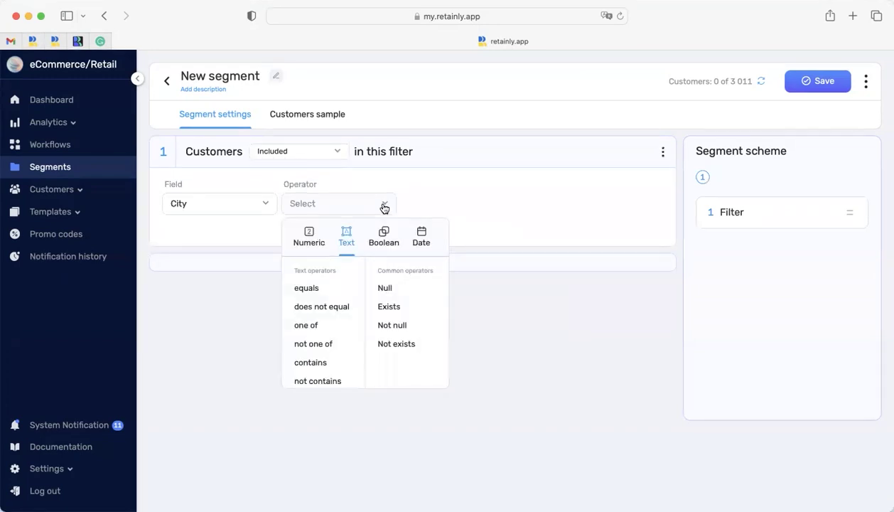
pyautogui.click(310, 291)
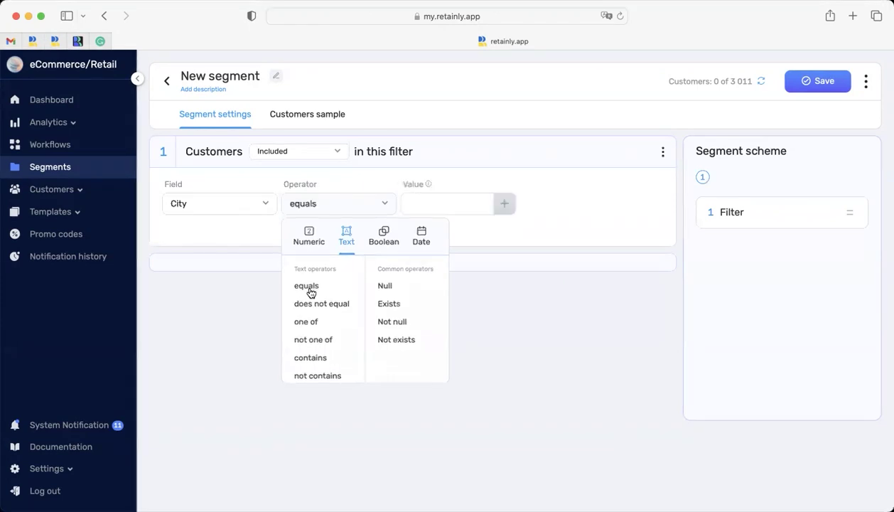
pyautogui.click(457, 205)
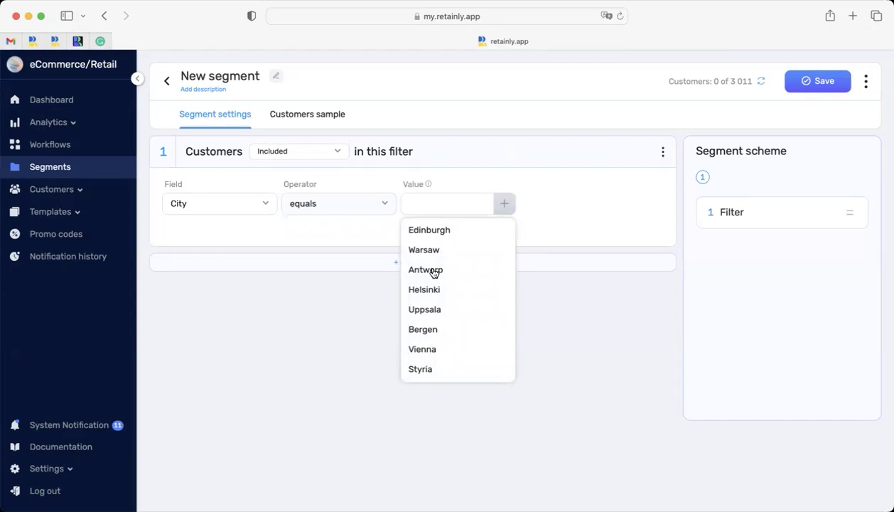
pyautogui.click(438, 292)
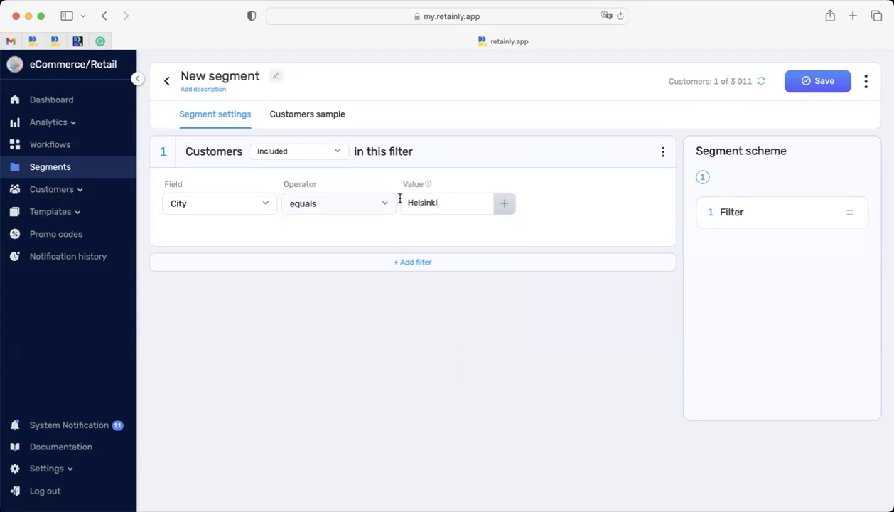
# Add a second linear filter on the Age field and try OR as the relation between the two filters.
pyautogui.click(404, 264)
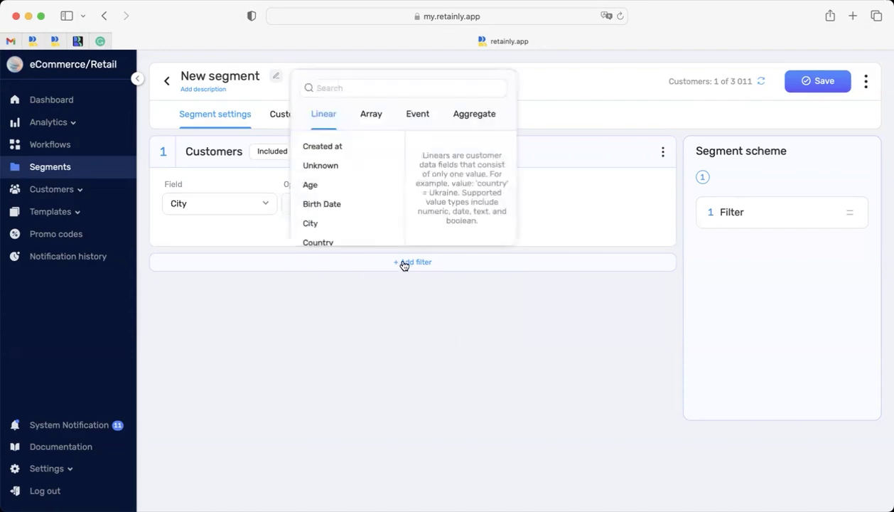
pyautogui.click(312, 189)
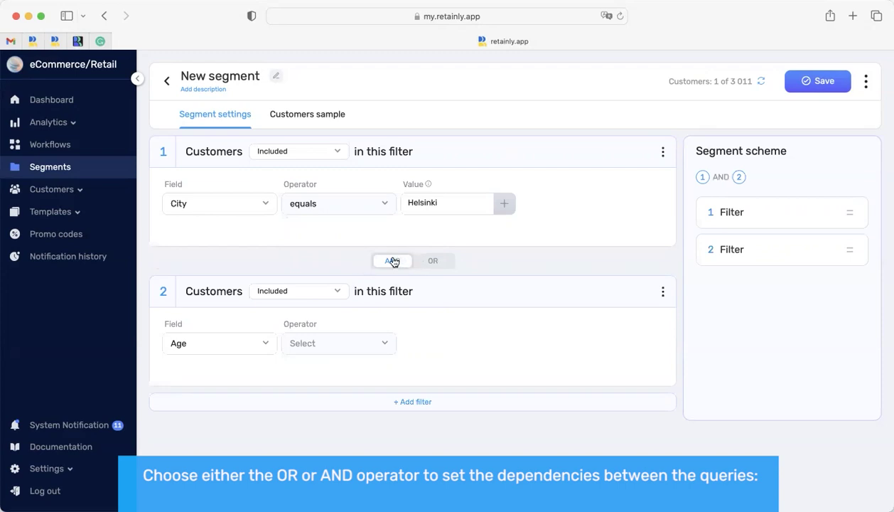
pyautogui.click(434, 262)
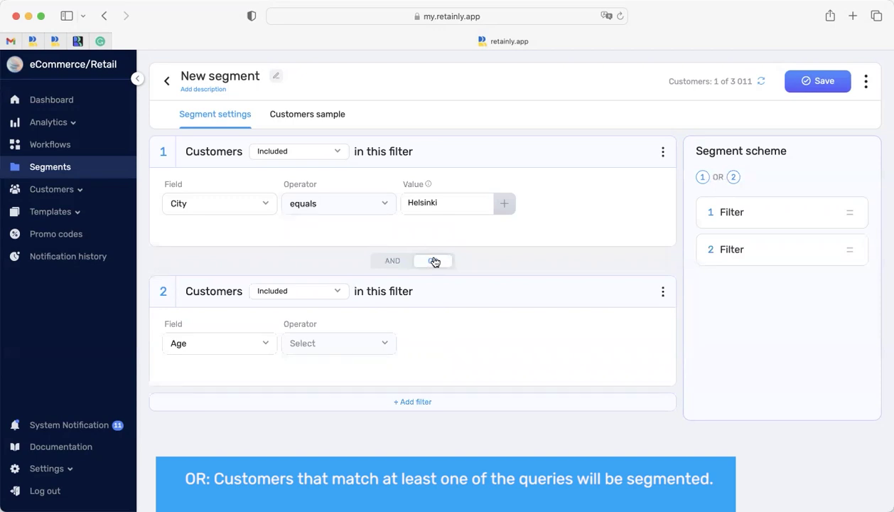
pyautogui.click(433, 262)
# Set the Age filter to between 18 and 39 and show the sample of matching customers.
pyautogui.click(368, 351)
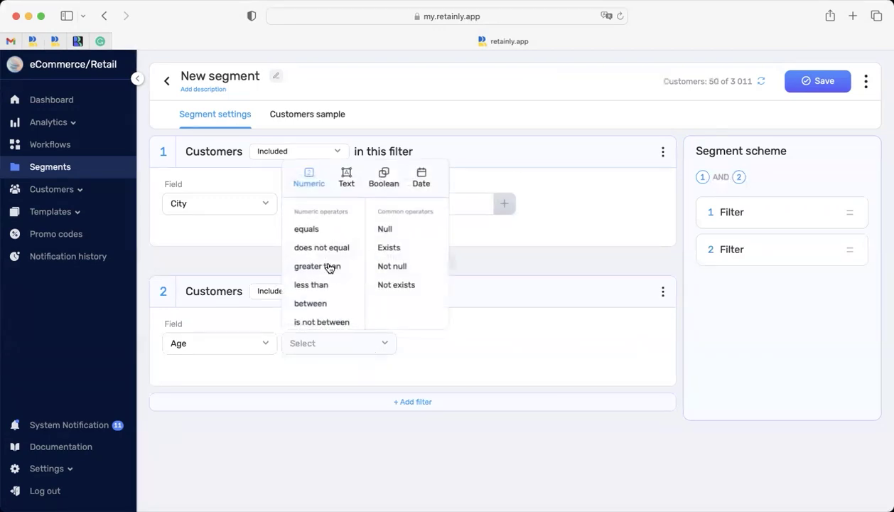
pyautogui.click(310, 303)
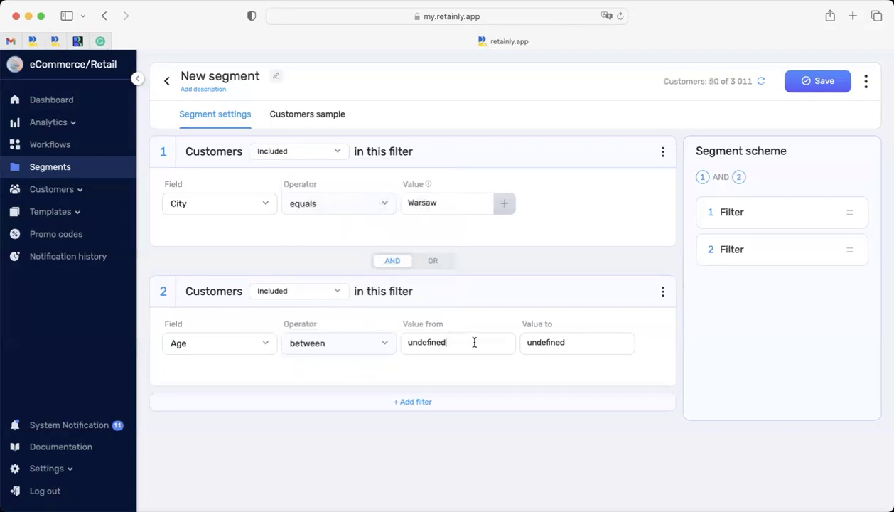
pyautogui.moveTo(457, 341); pyautogui.dragTo(393, 343)
pyautogui.press('BackSpace')
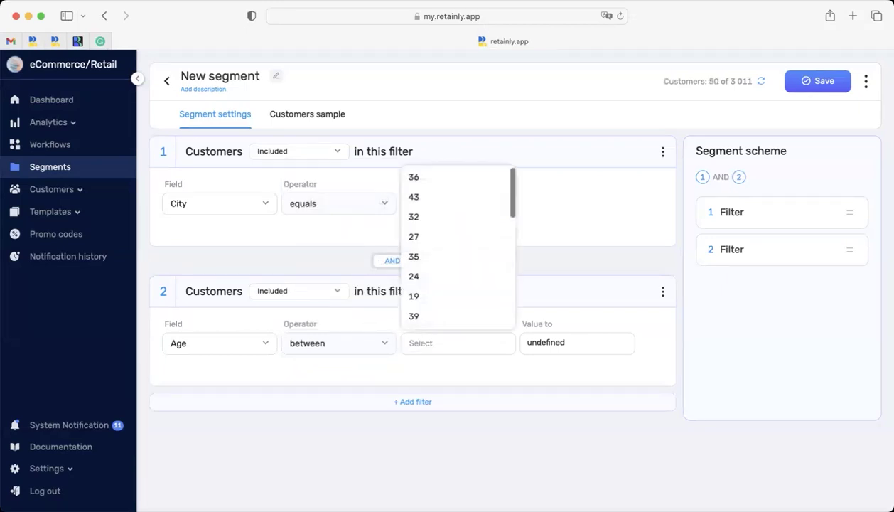
pyautogui.write('1')
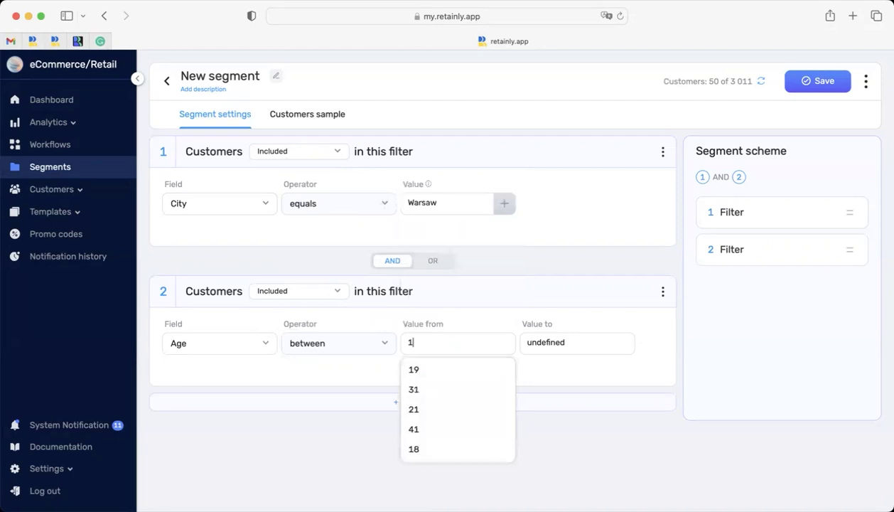
pyautogui.write('8')
pyautogui.click(459, 369)
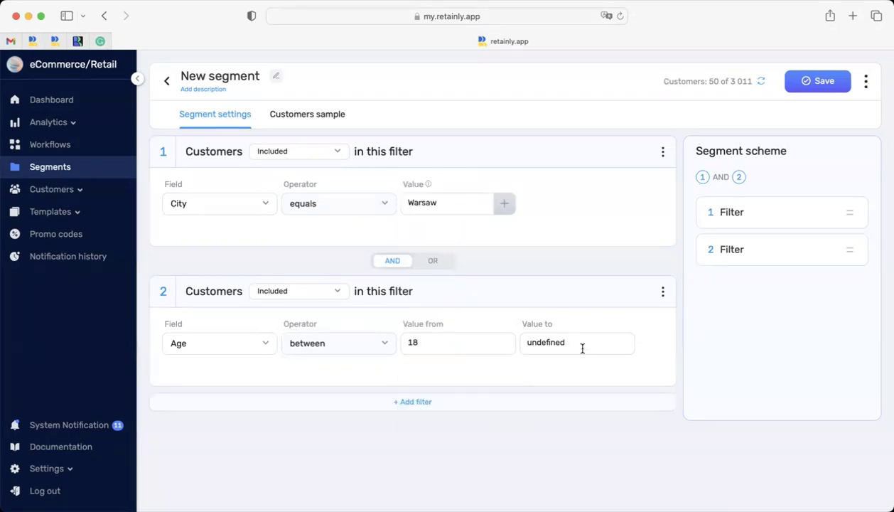
pyautogui.moveTo(573, 348); pyautogui.dragTo(510, 341)
pyautogui.press('BackSpace')
pyautogui.click(591, 320)
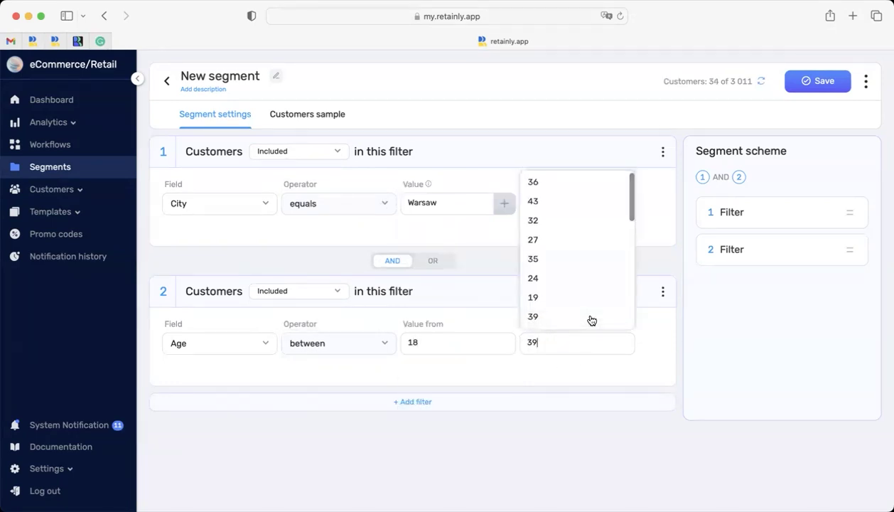
pyautogui.click(332, 117)
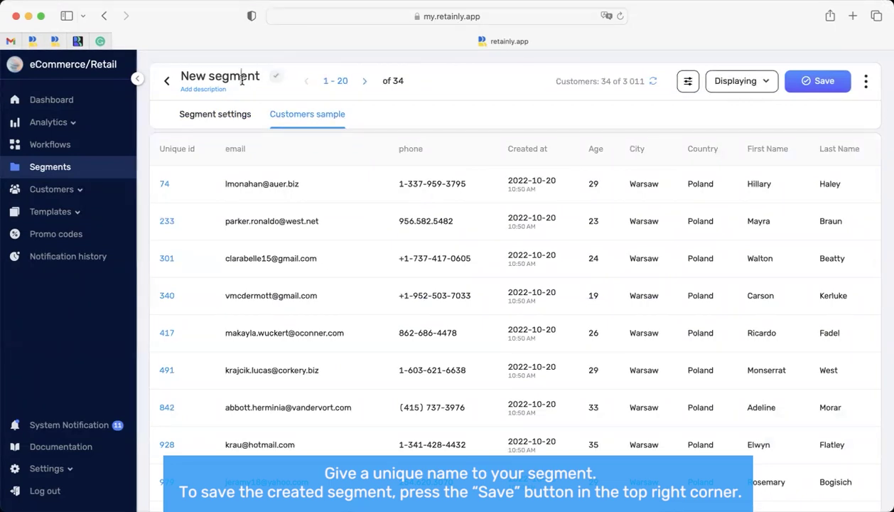
# Rename the segment to "Example segment".
pyautogui.click(210, 75)
pyautogui.moveTo(209, 75); pyautogui.dragTo(180, 75)
pyautogui.write('E')
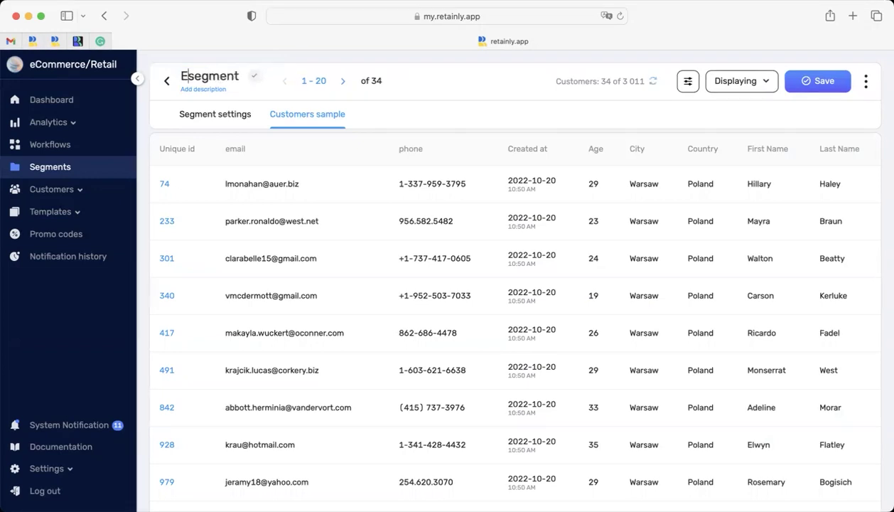
pyautogui.write('xample')
pyautogui.click(304, 75)
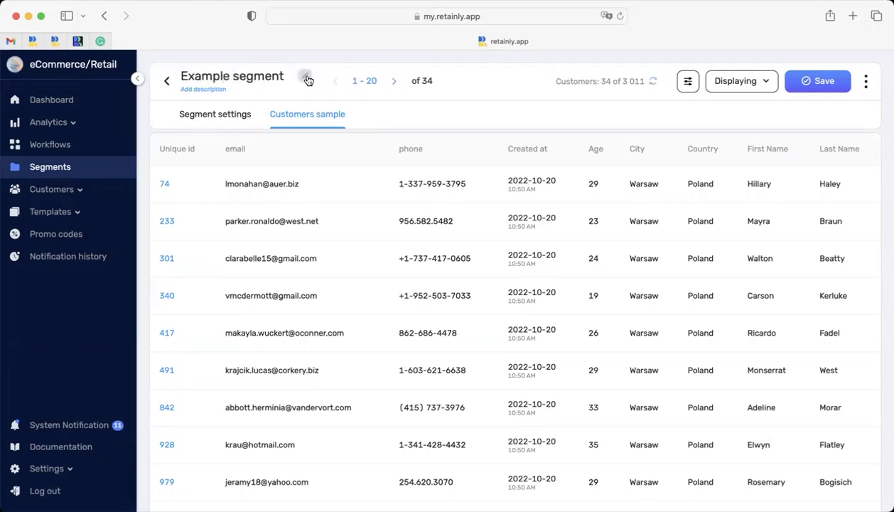
# Save the segment, review its stored filter settings and return to the segment list.
pyautogui.click(823, 81)
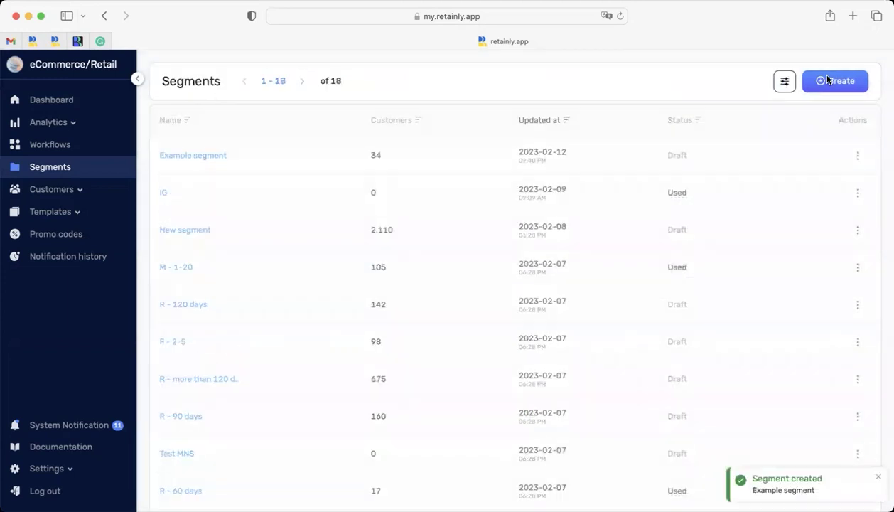
pyautogui.click(197, 153)
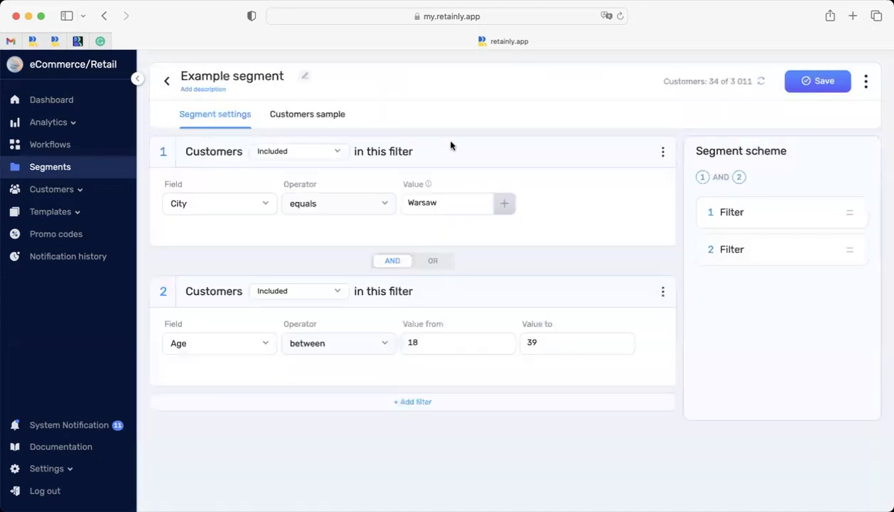
pyautogui.click(166, 80)
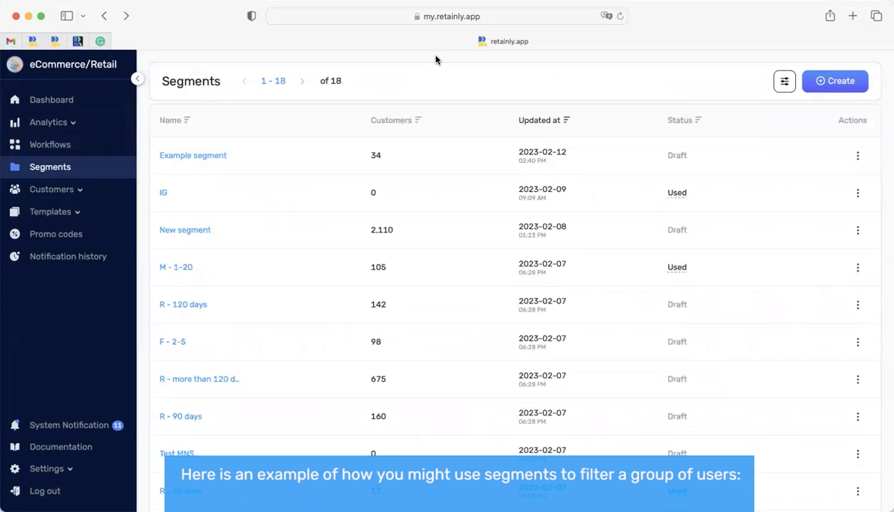
# Create another segment with an event filter for customers who performed a Purchase.
pyautogui.click(839, 81)
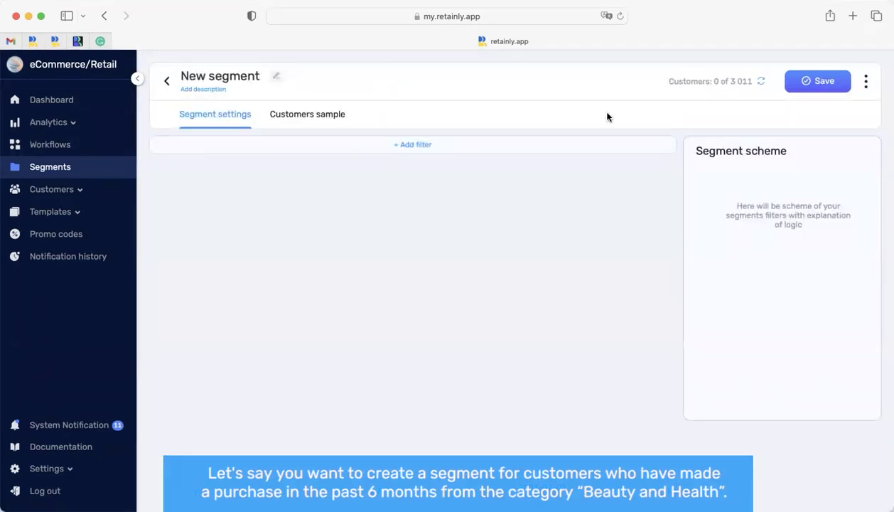
pyautogui.click(410, 150)
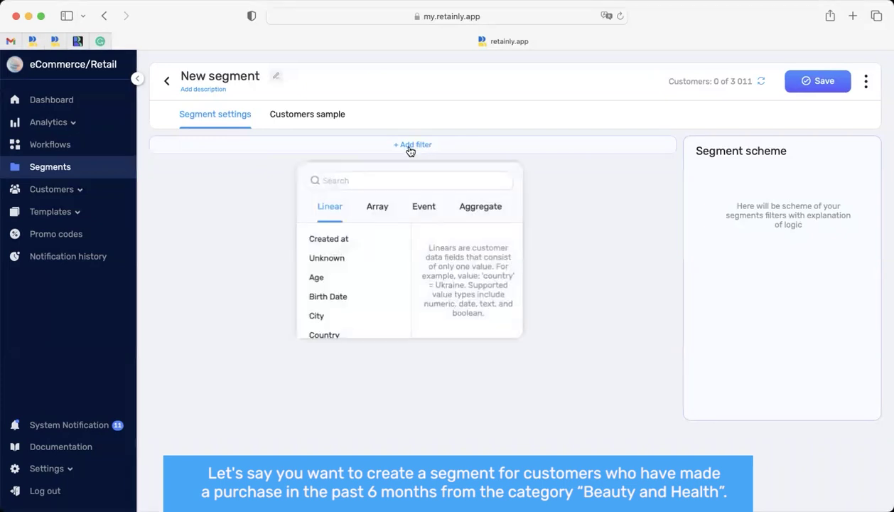
pyautogui.click(434, 207)
pyautogui.click(335, 303)
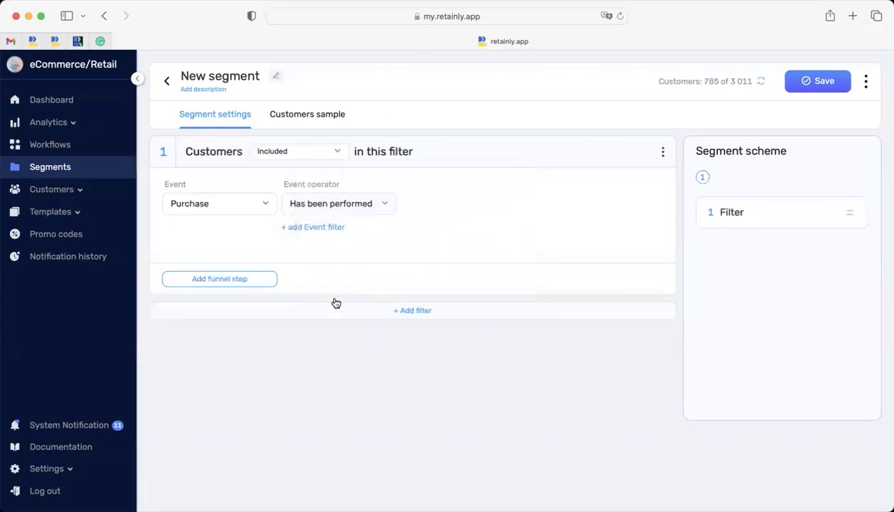
# Add an event filter to the Purchase event on the Date field with the "matches range" operator.
pyautogui.click(319, 230)
pyautogui.click(346, 243)
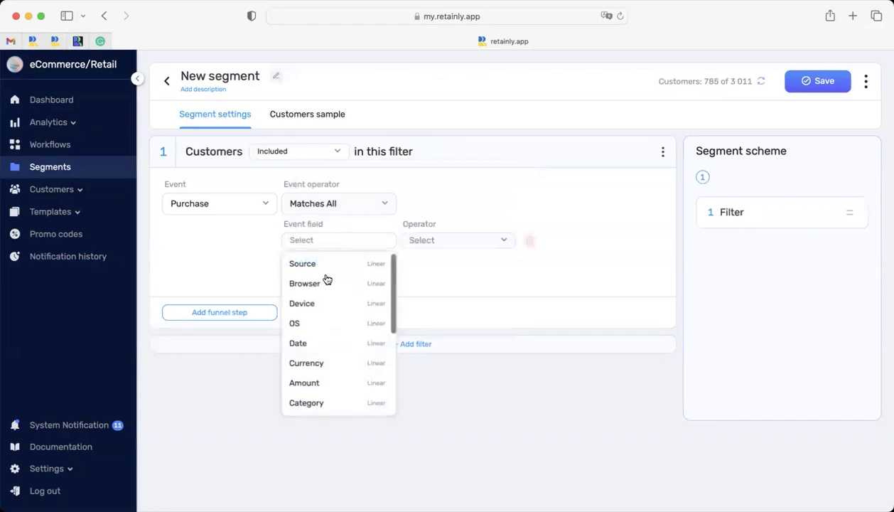
pyautogui.click(333, 347)
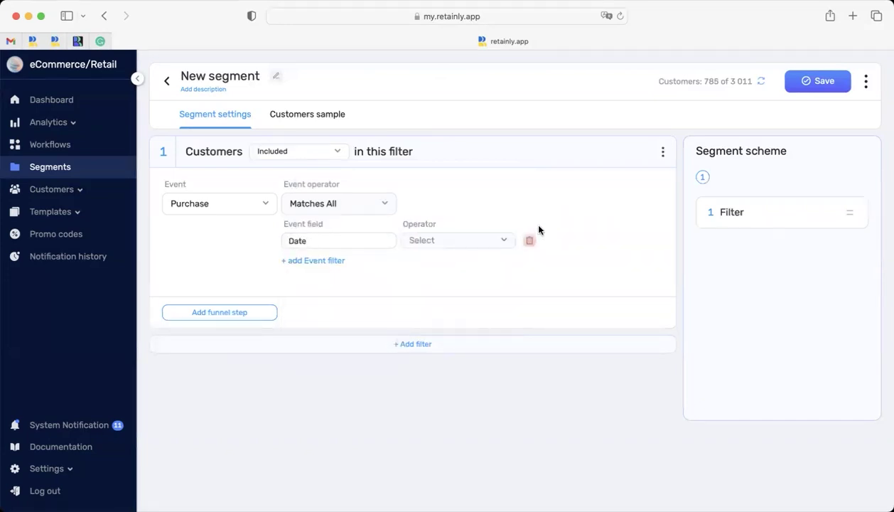
pyautogui.click(483, 244)
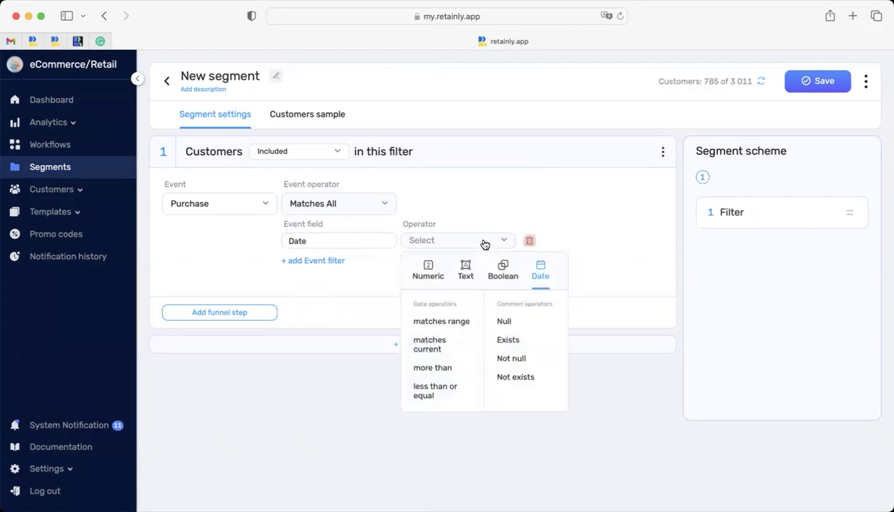
pyautogui.click(447, 322)
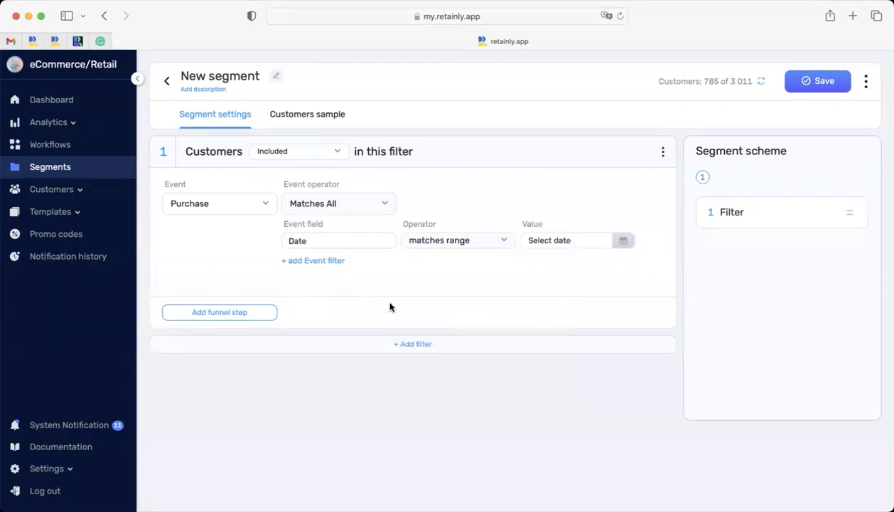
# Set the Date filter's value to a relative range of the last 9 months, with the offset direction set to Before.
pyautogui.click(582, 241)
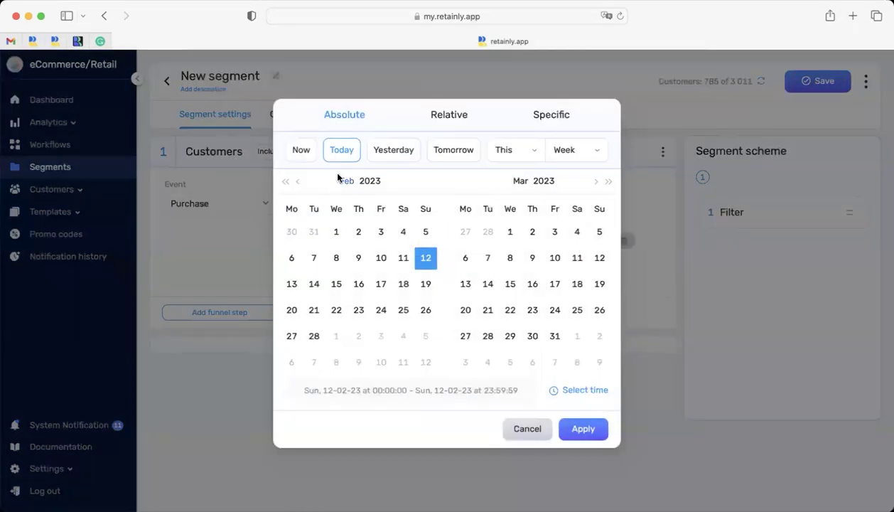
pyautogui.click(431, 118)
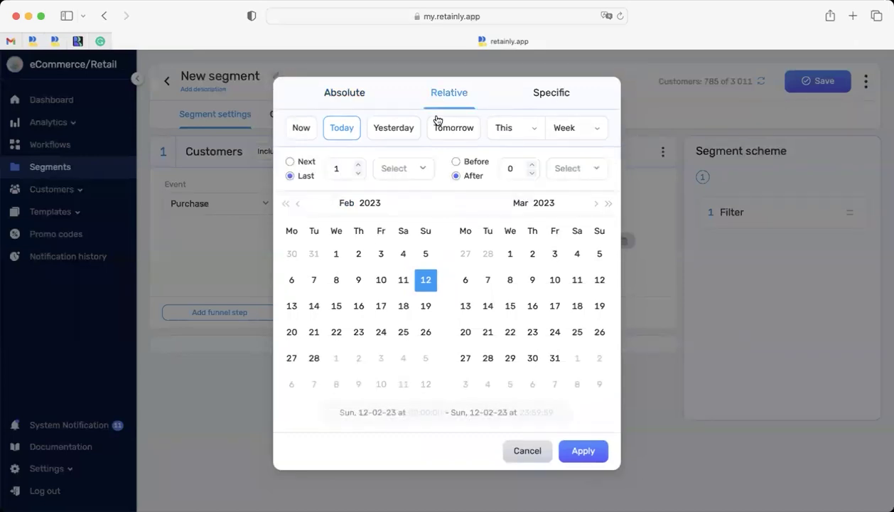
pyautogui.click(456, 161)
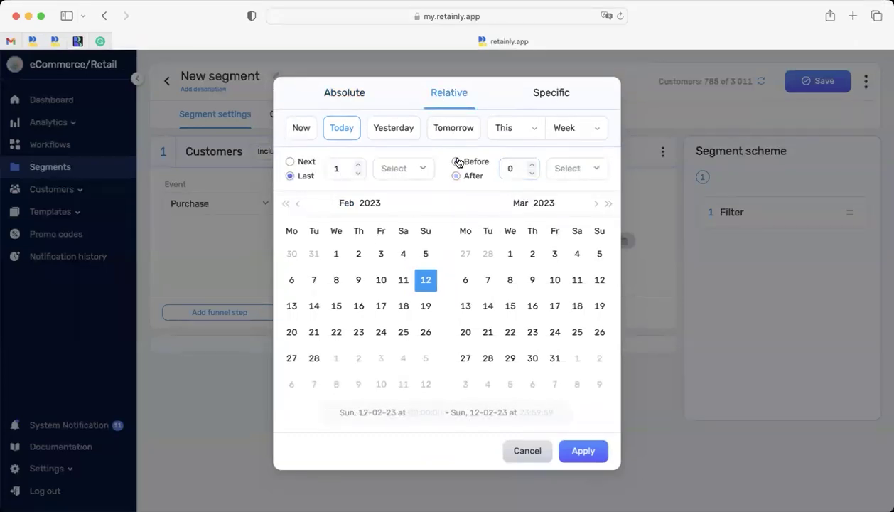
pyautogui.doubleClick(346, 166)
pyautogui.write('9')
pyautogui.click(420, 169)
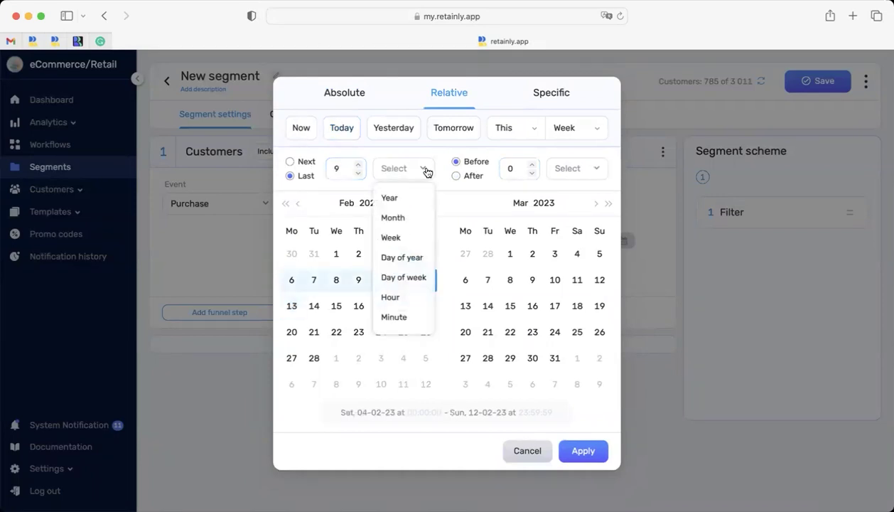
pyautogui.click(411, 223)
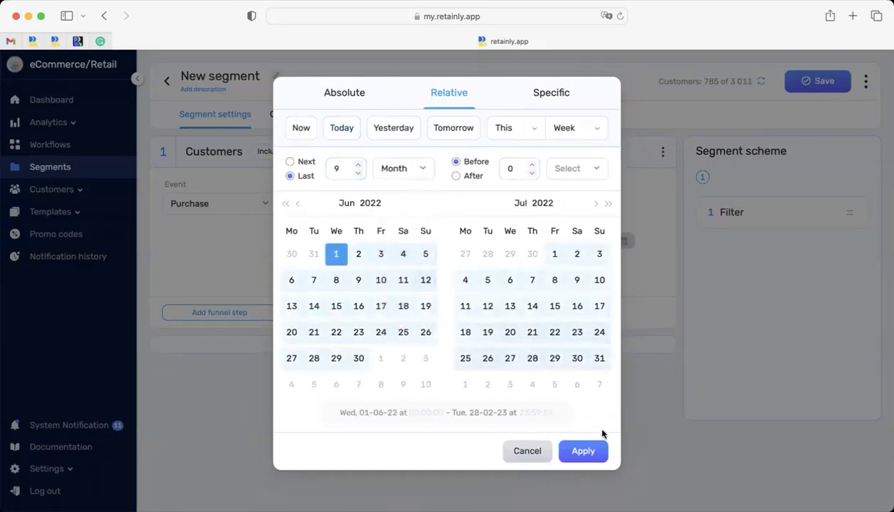
pyautogui.click(588, 460)
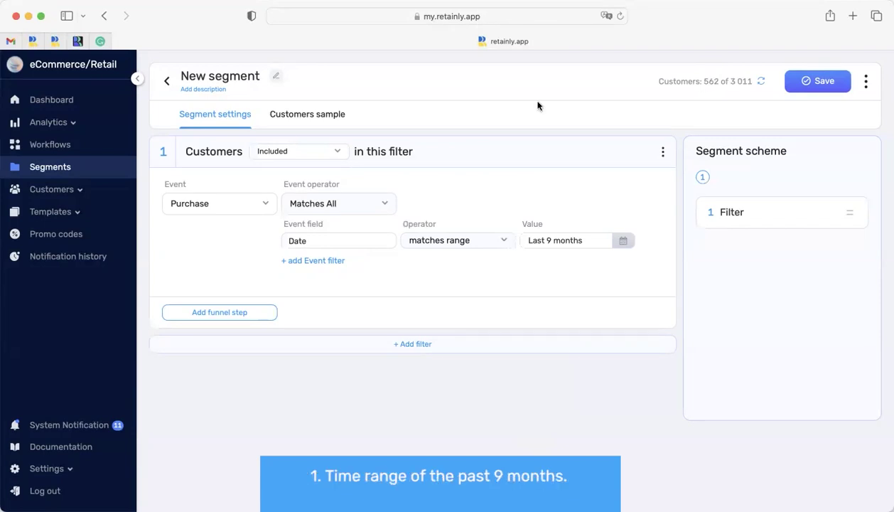
# Add a second event filter to the Purchase event requiring Category equals "Beauty and health".
pyautogui.click(322, 263)
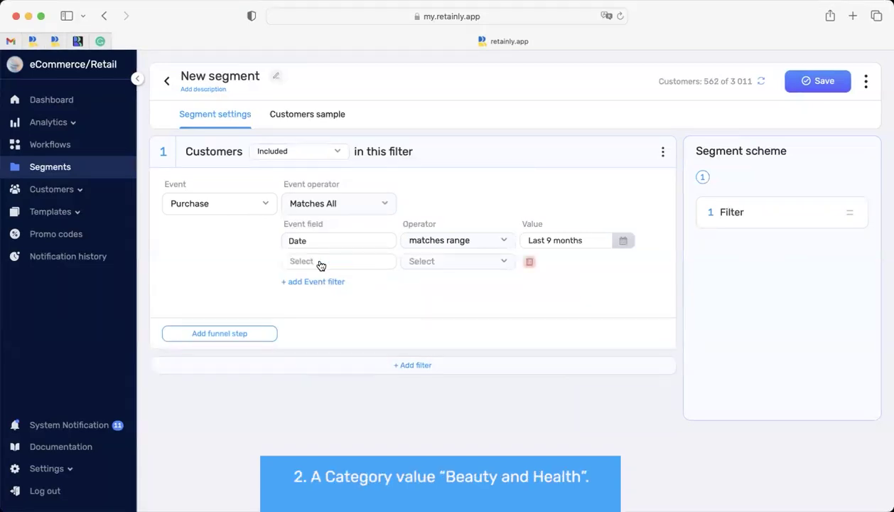
pyautogui.click(358, 261)
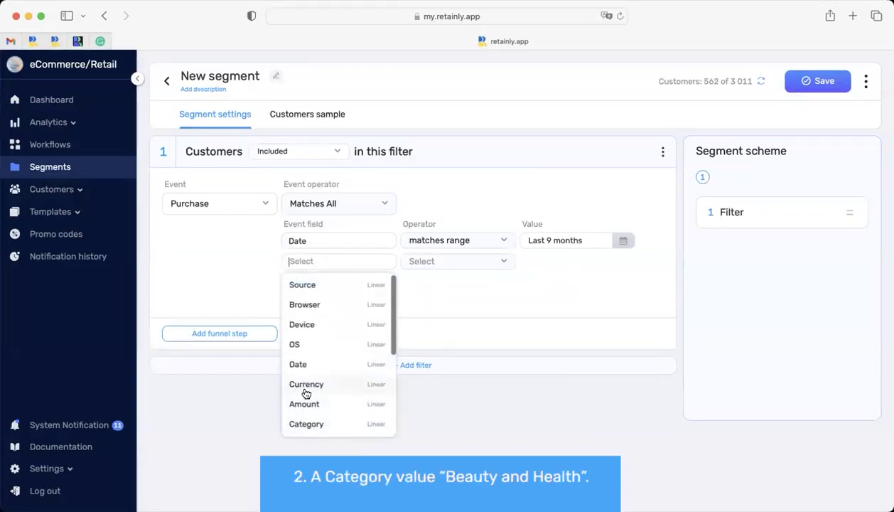
pyautogui.click(324, 425)
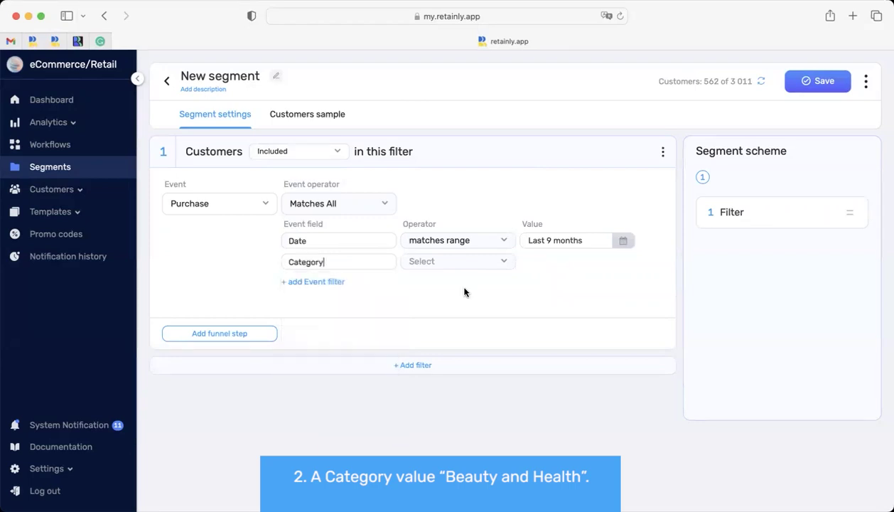
pyautogui.click(499, 262)
pyautogui.click(438, 344)
pyautogui.click(572, 261)
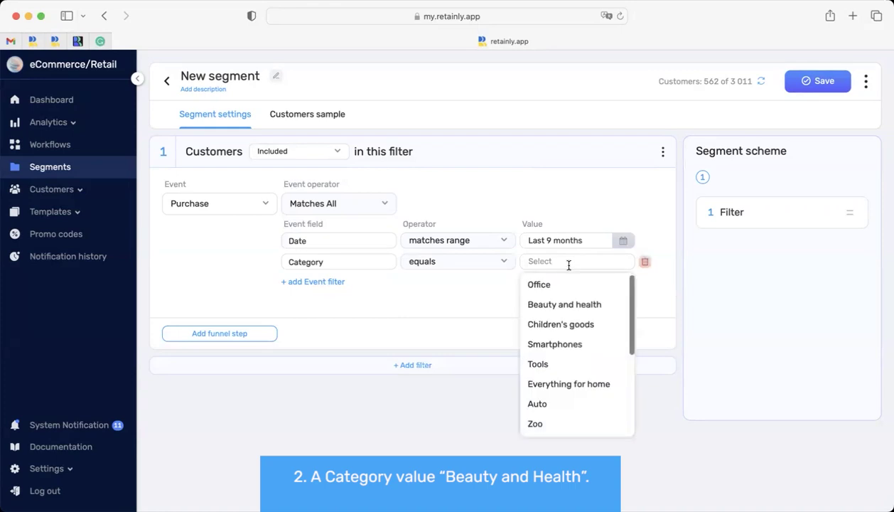
pyautogui.click(562, 305)
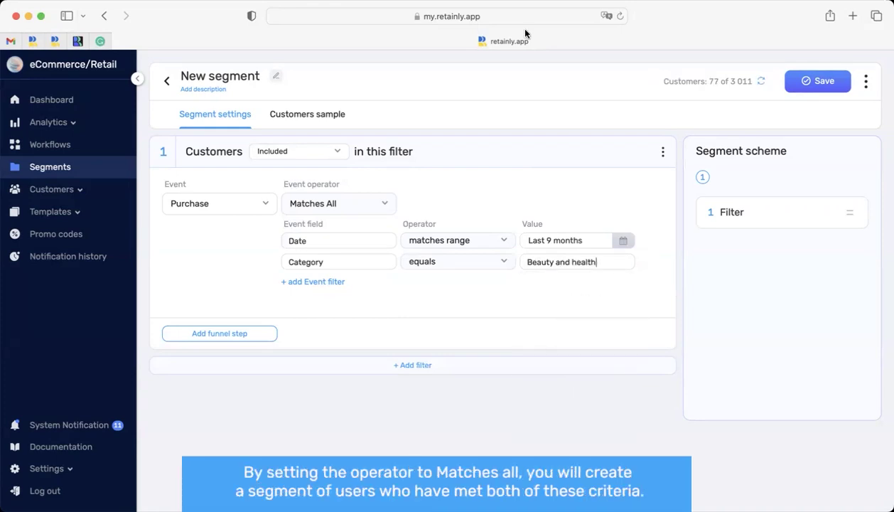